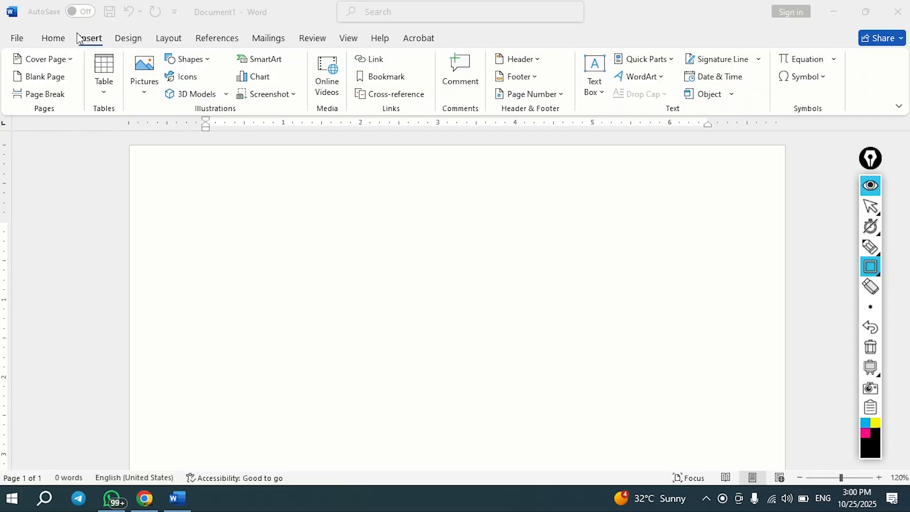
pyautogui.click(80, 38)
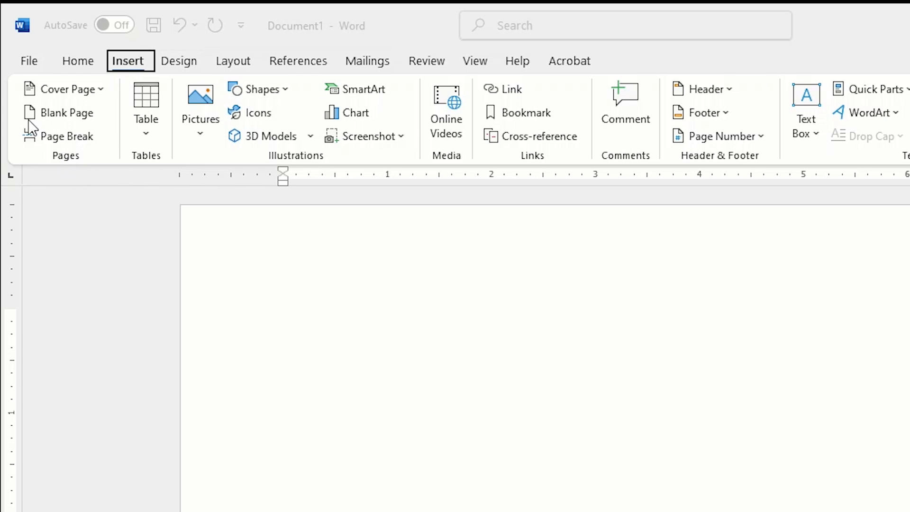
pyautogui.moveTo(15, 76)
pyautogui.mouseDown()
pyautogui.moveTo(23, 129)
pyautogui.moveTo(53, 152)
pyautogui.moveTo(120, 168)
pyautogui.mouseUp()
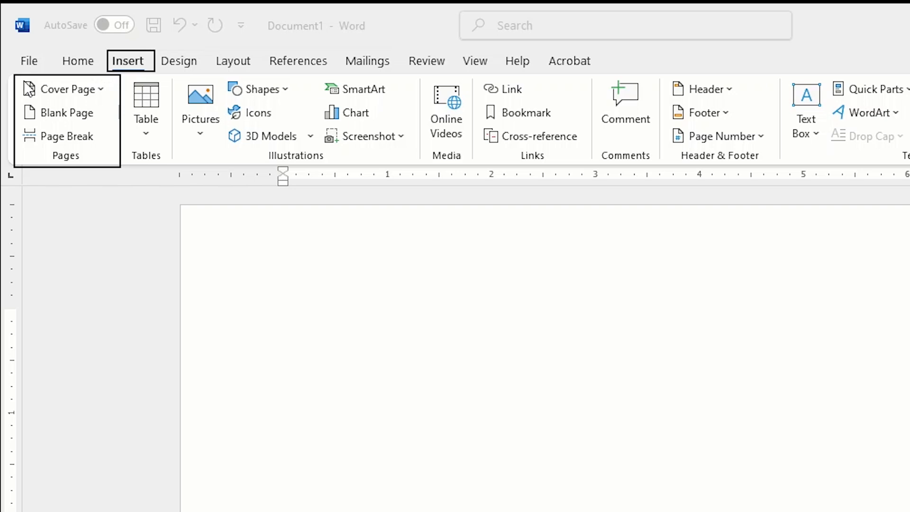
pyautogui.moveTo(21, 78)
pyautogui.mouseDown()
pyautogui.moveTo(60, 101)
pyautogui.moveTo(110, 97)
pyautogui.mouseUp()
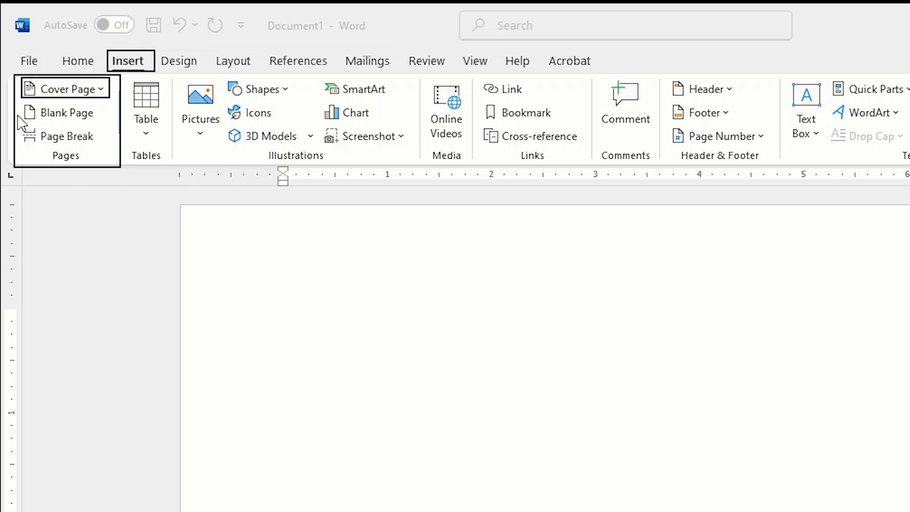
pyautogui.moveTo(21, 105)
pyautogui.mouseDown()
pyautogui.moveTo(110, 132)
pyautogui.moveTo(104, 120)
pyautogui.mouseUp()
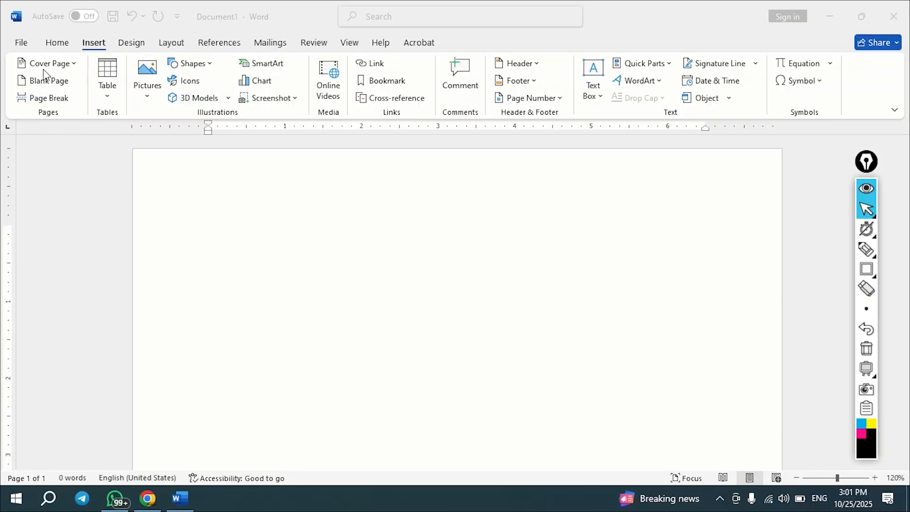
# Fill the blank document with 20 paragraphs of sample text using =rand(20).
pyautogui.click(265, 245)
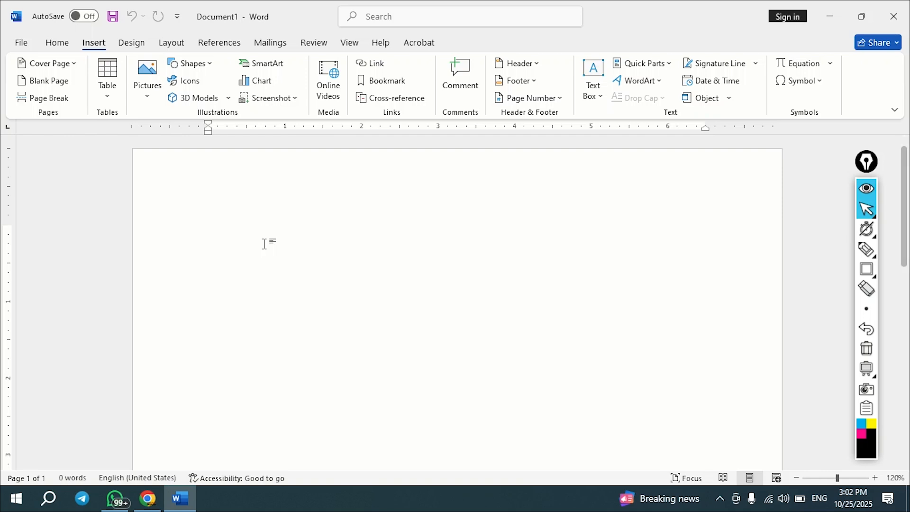
pyautogui.write('=rand(')
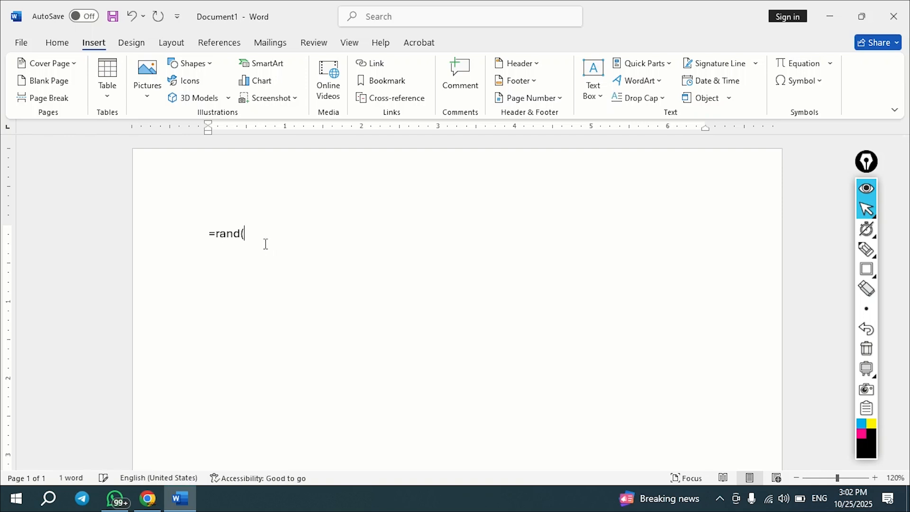
pyautogui.write('20)')
pyautogui.press('Return')
pyautogui.scroll(-4, 332, 339)
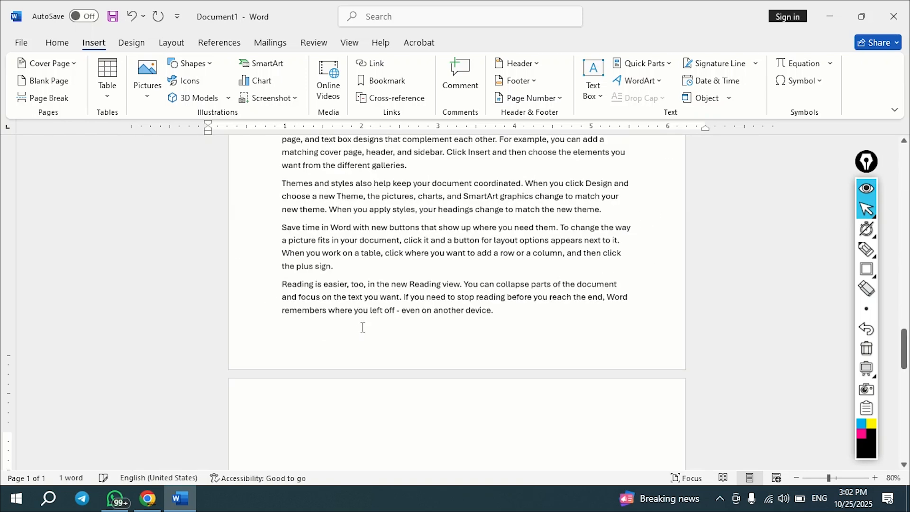
pyautogui.scroll(-4, 379, 326)
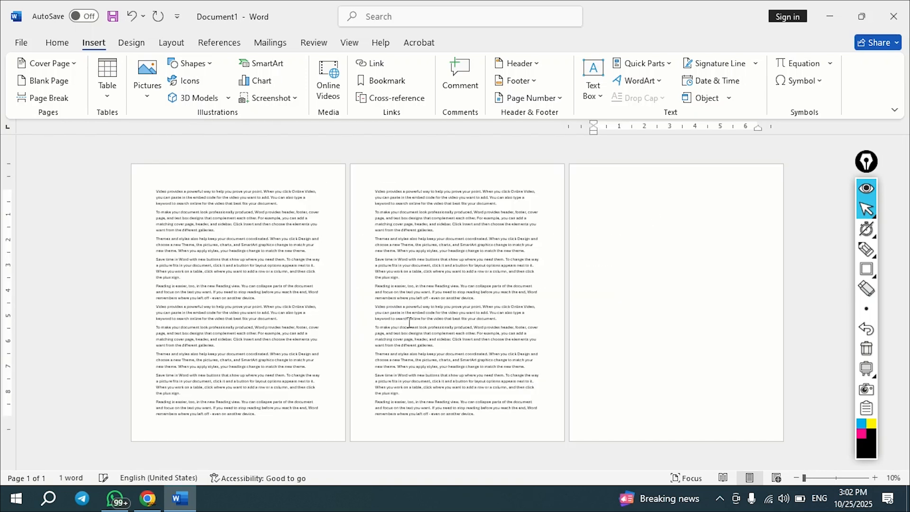
pyautogui.scroll(-3, 406, 324)
pyautogui.scroll(2, 445, 326)
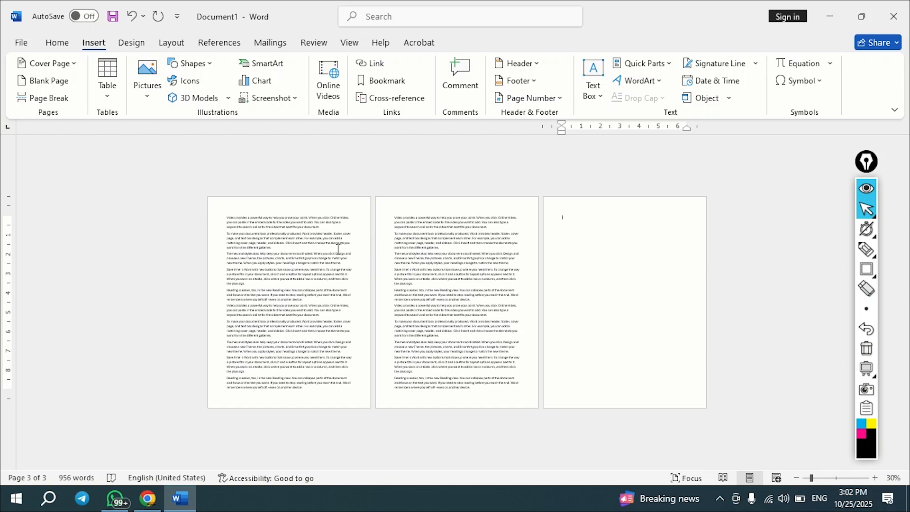
# Insert the built-in Ion (Light) cover page in front of the sample text.
pyautogui.click(76, 65)
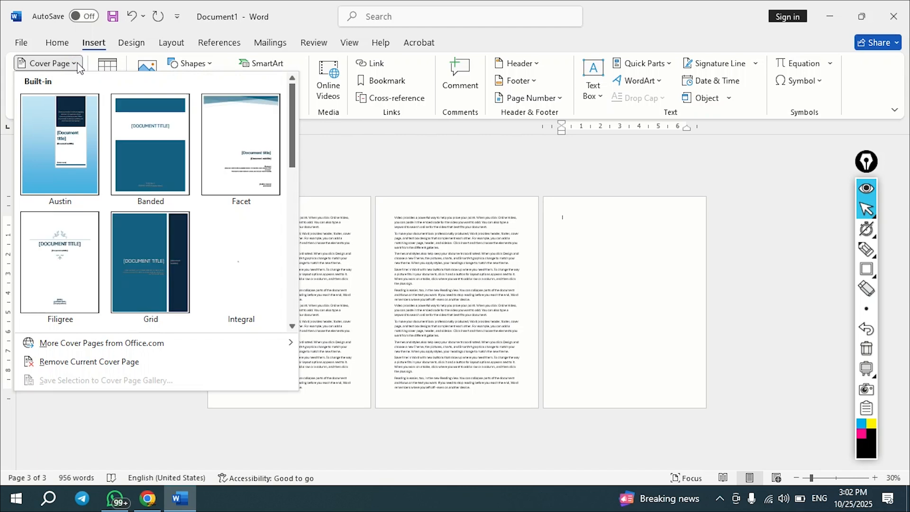
pyautogui.moveTo(294, 122); pyautogui.dragTo(289, 169)
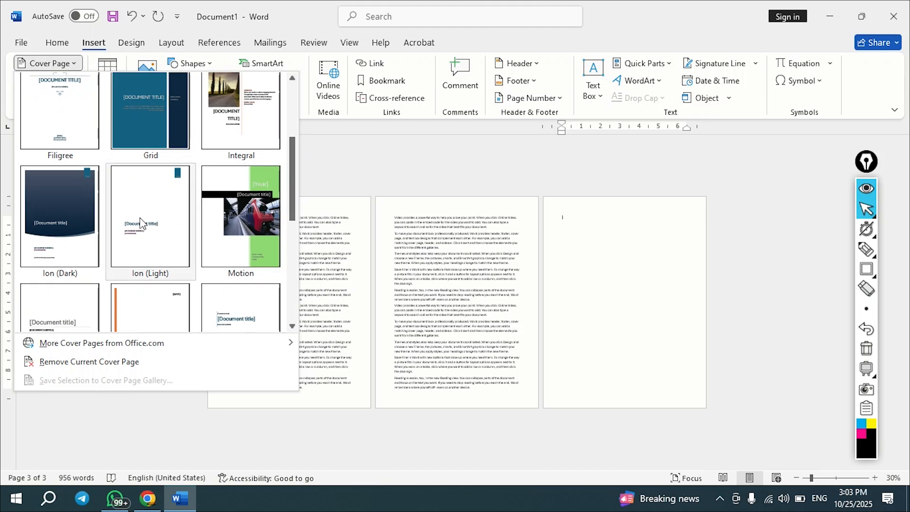
pyautogui.click(149, 224)
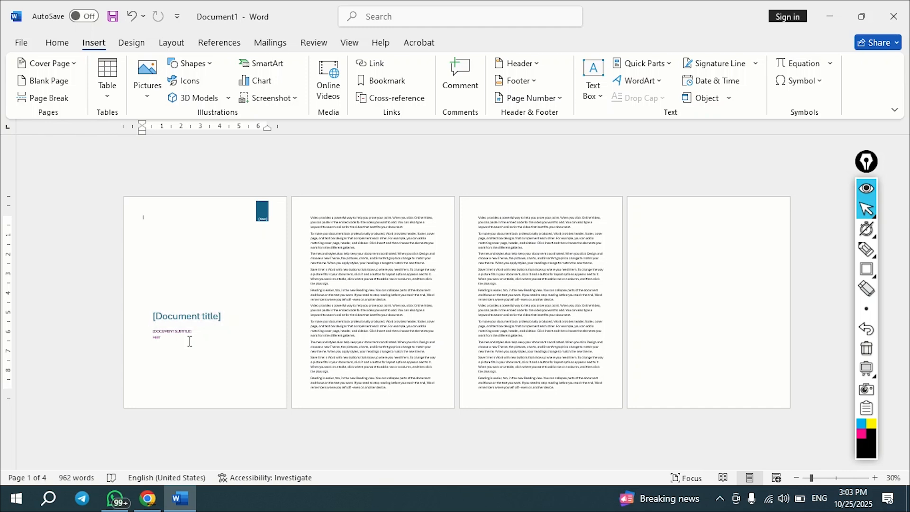
# Set the cover page's year to 2025.
pyautogui.scroll(4, 192, 344)
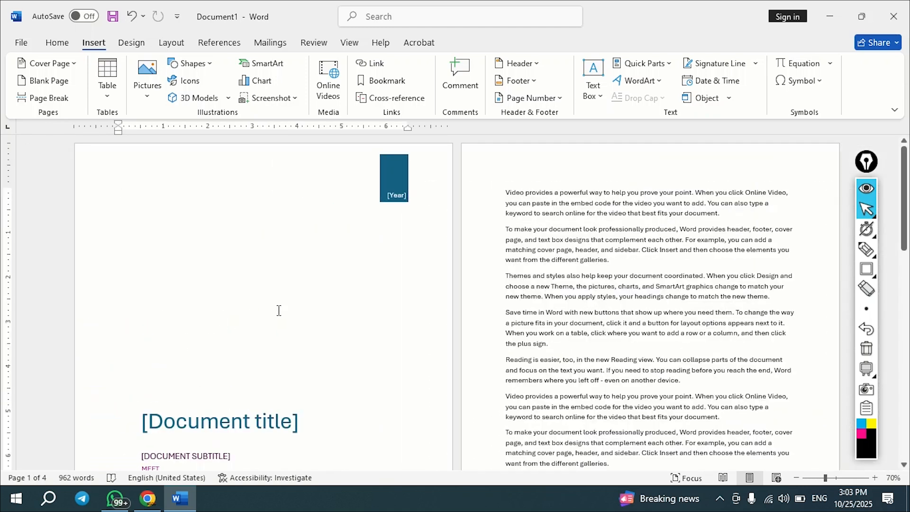
pyautogui.scroll(-1, 295, 308)
pyautogui.scroll(-3, 302, 304)
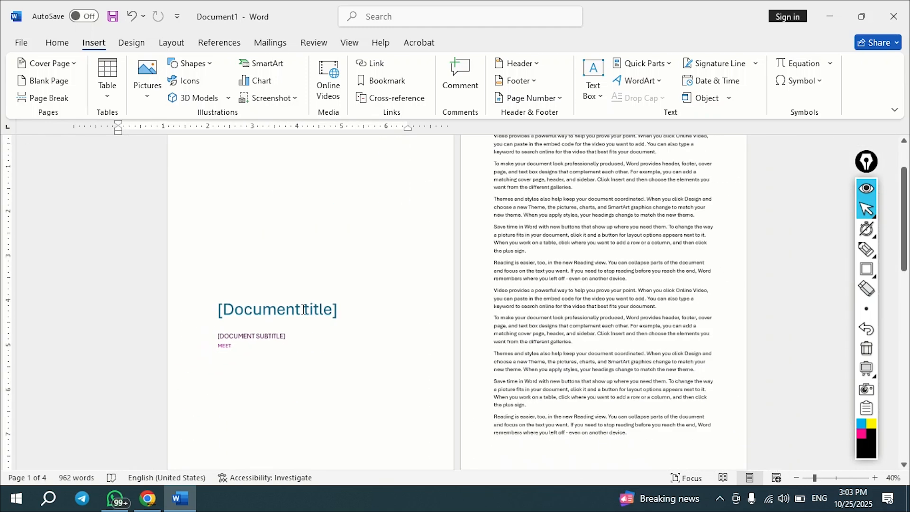
pyautogui.scroll(3, 211, 272)
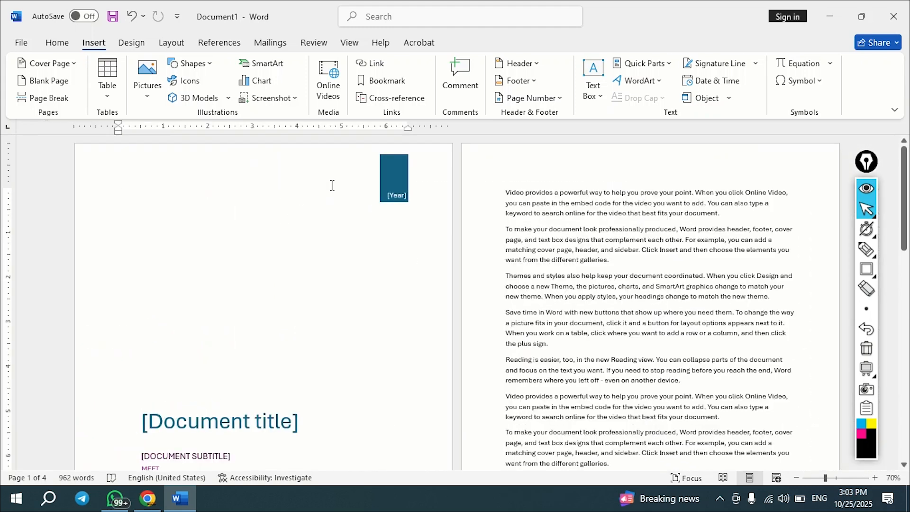
pyautogui.click(392, 194)
pyautogui.write('2025')
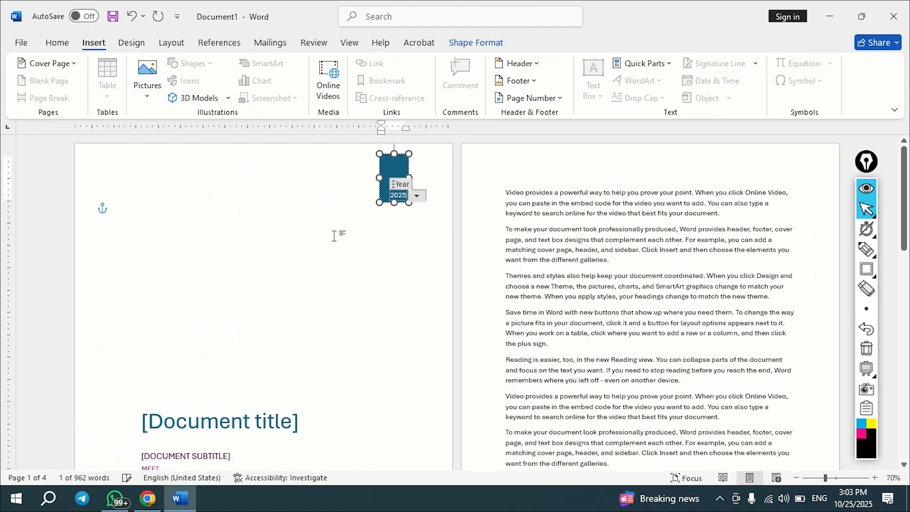
# Fill in the cover page title as "Computer Notes" and the subtitle as "COMPUTER BASIC".
pyautogui.click(192, 425)
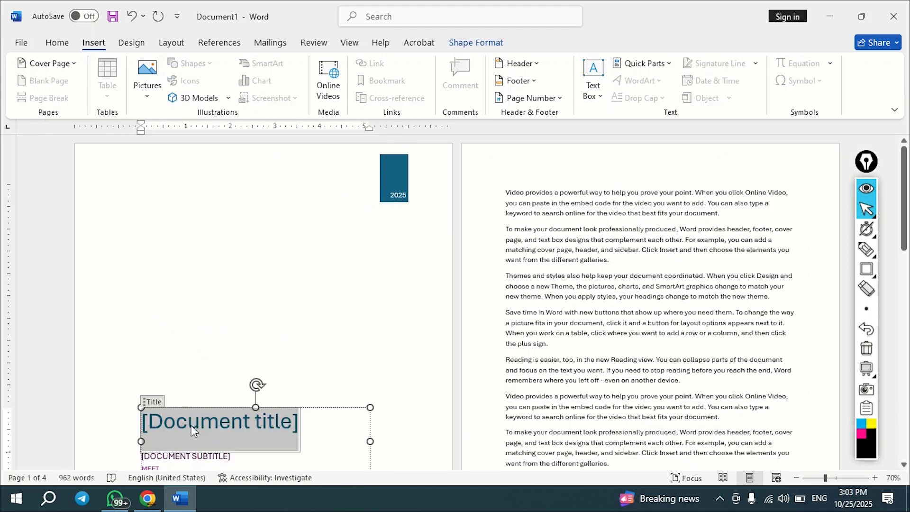
pyautogui.write('Computer Notes')
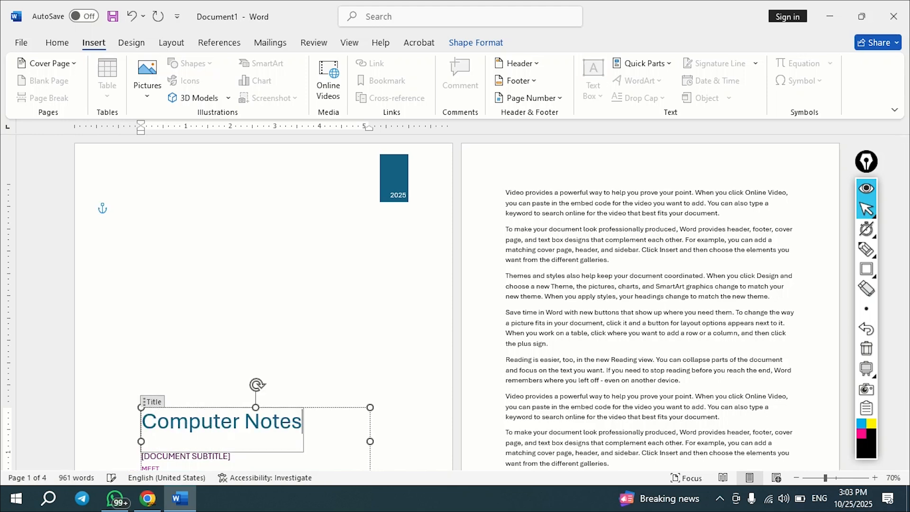
pyautogui.scroll(-1, 167, 435)
pyautogui.click(167, 436)
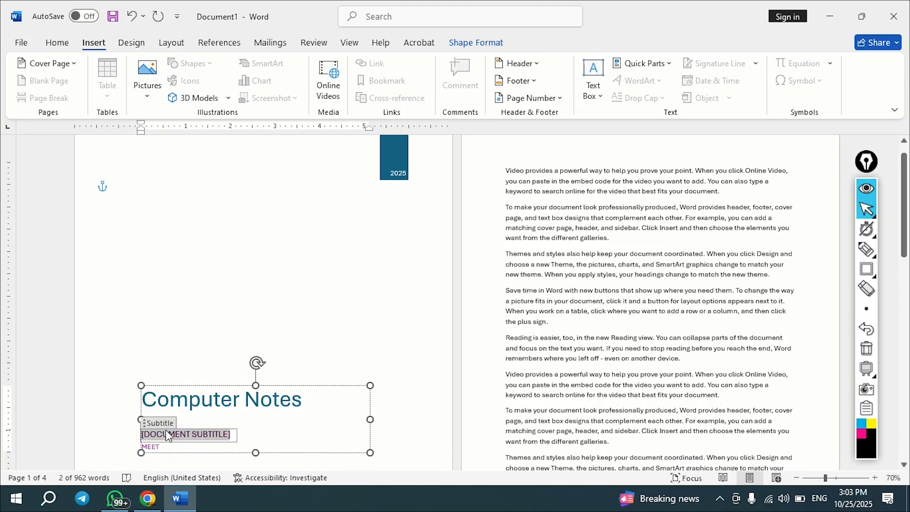
pyautogui.write('COMPUTER BASIC')
pyautogui.click(130, 439)
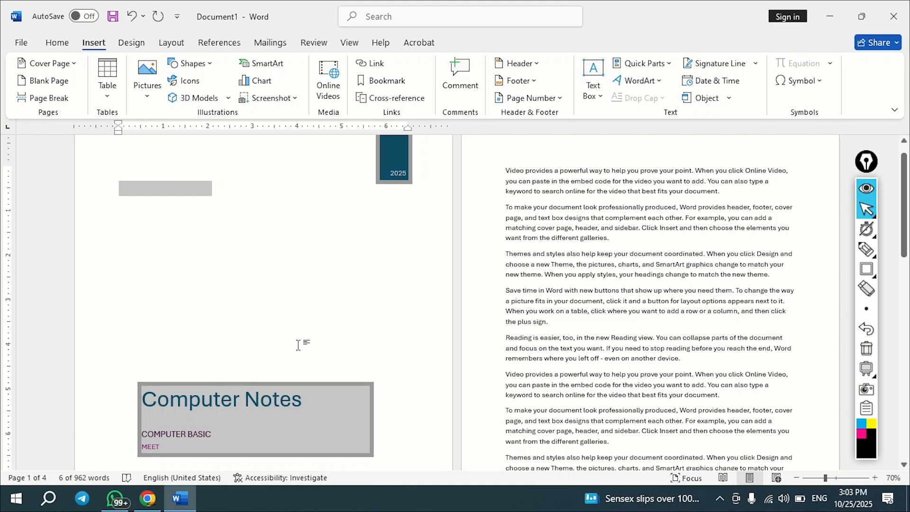
# Replace the current cover page with the built-in Banded design.
pyautogui.scroll(-2, 298, 345)
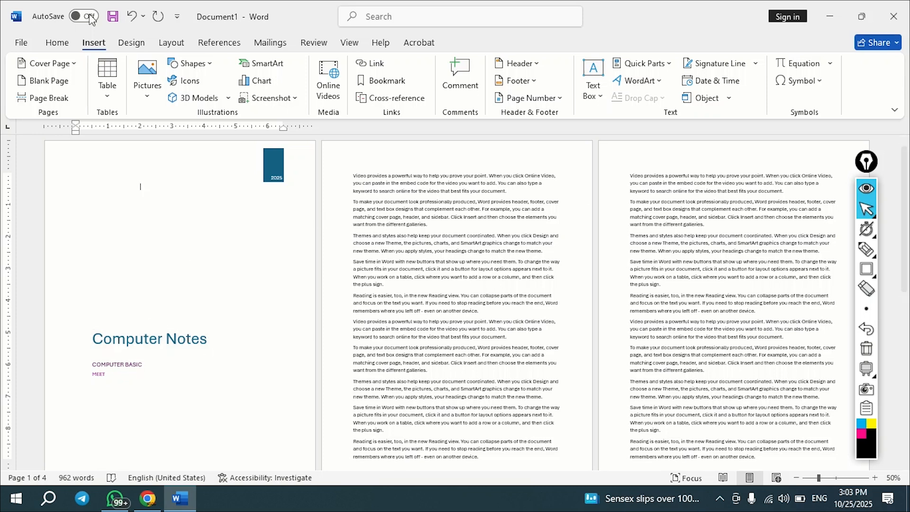
pyautogui.click(73, 67)
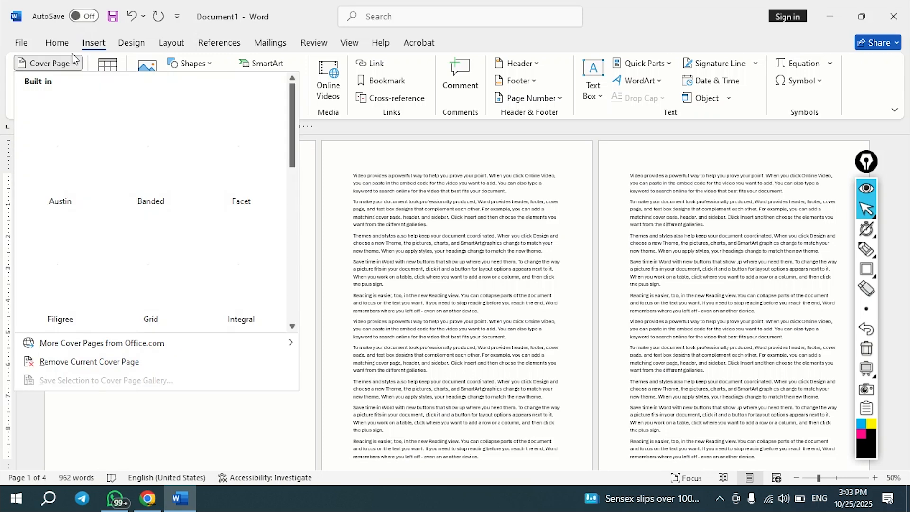
pyautogui.click(152, 135)
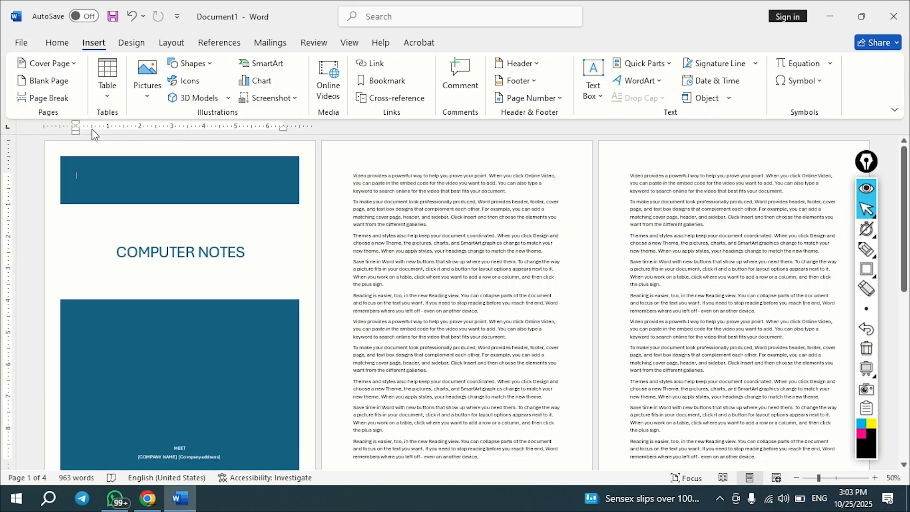
# Switch the cover page to the built-in Integral design.
pyautogui.click(47, 65)
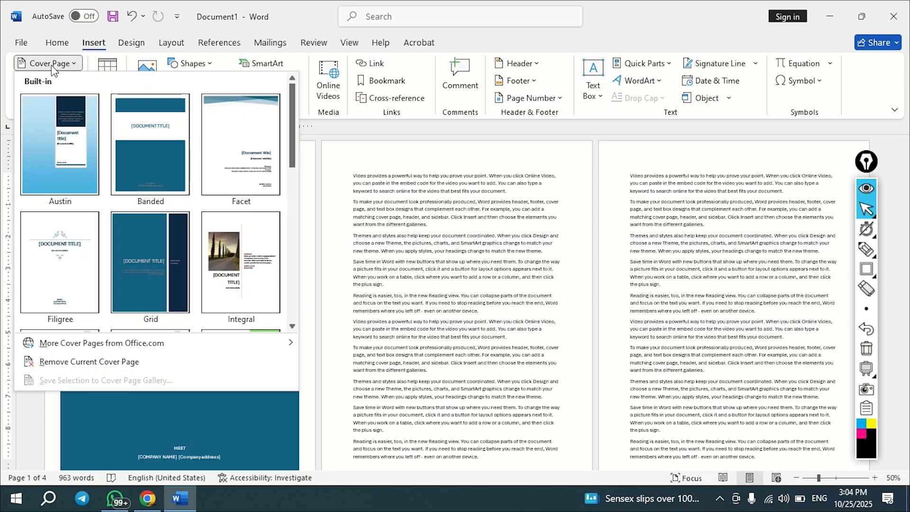
pyautogui.click(232, 253)
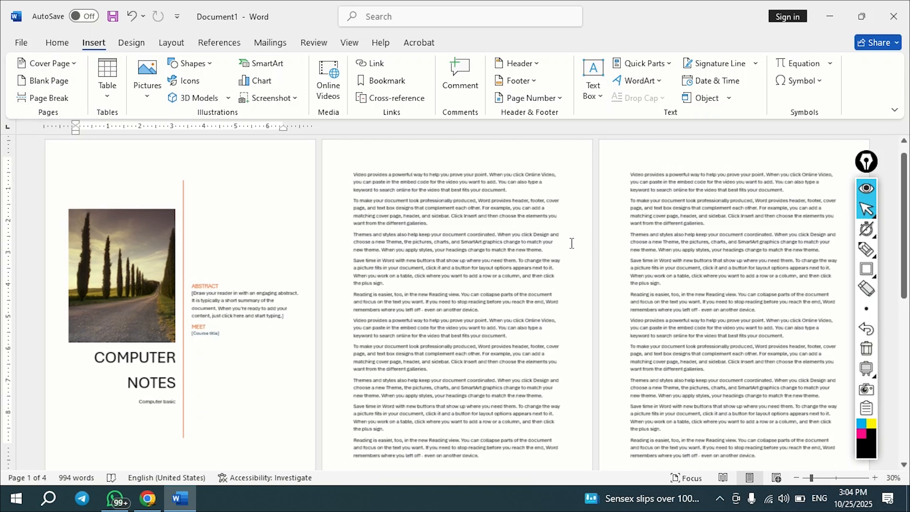
# Insert five blank pages at the end of the document, starting from the empty last page.
pyautogui.scroll(-2, 587, 244)
pyautogui.click(665, 255)
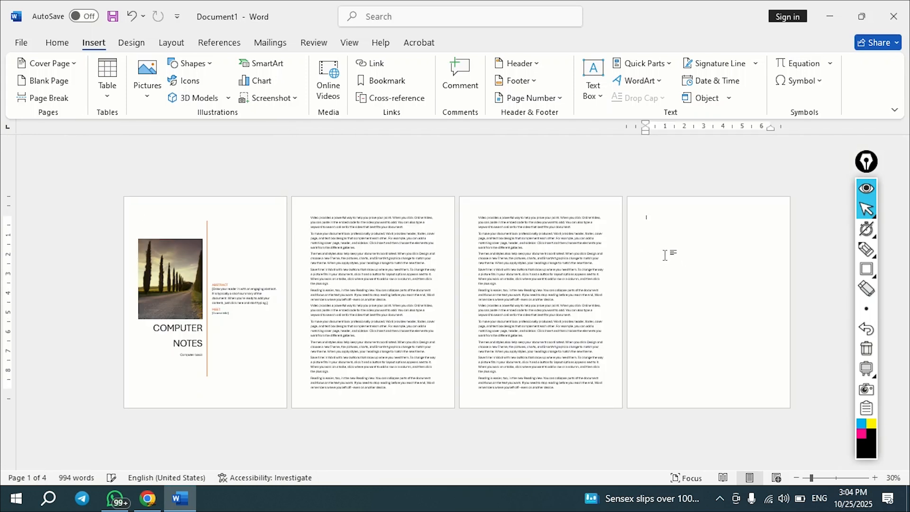
pyautogui.click(45, 83)
pyautogui.click(44, 83)
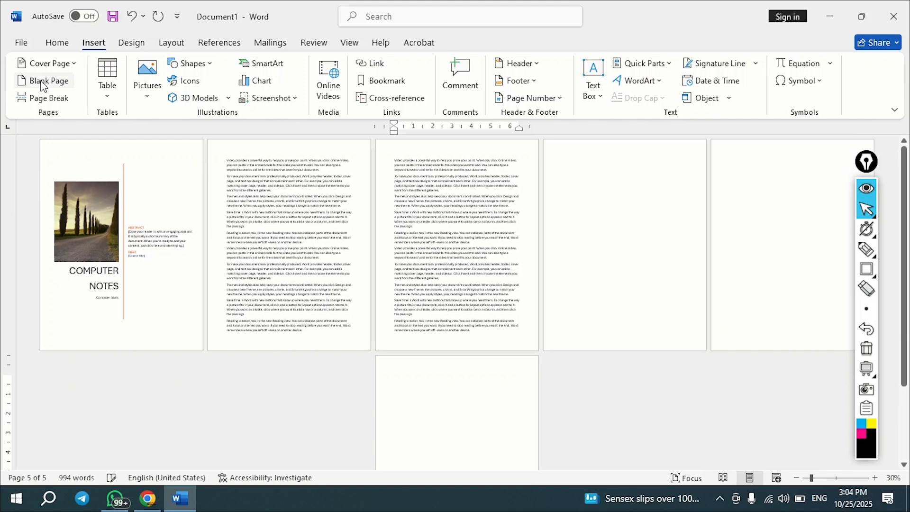
pyautogui.click(44, 84)
pyautogui.click(44, 84)
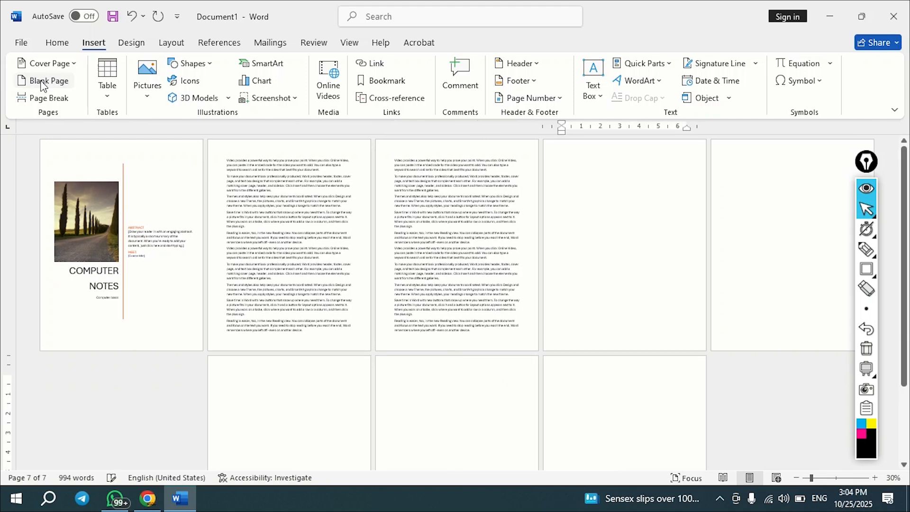
pyautogui.click(44, 83)
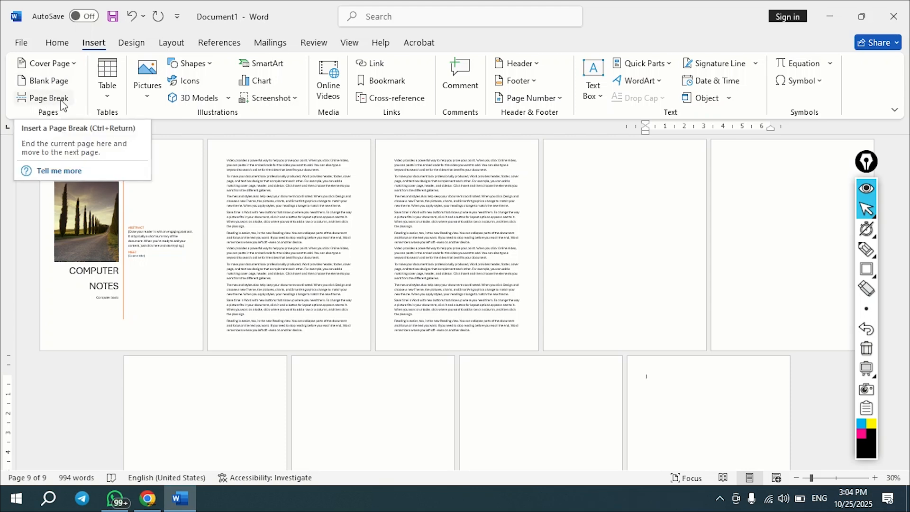
# Undo the added pages and the switch to the Integral cover design.
pyautogui.click(62, 102)
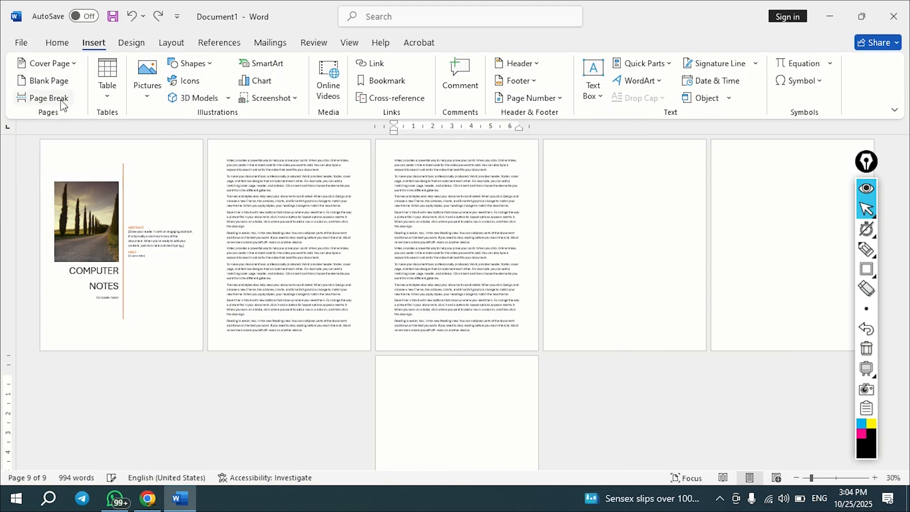
pyautogui.hotkey('ctrl', 'z')
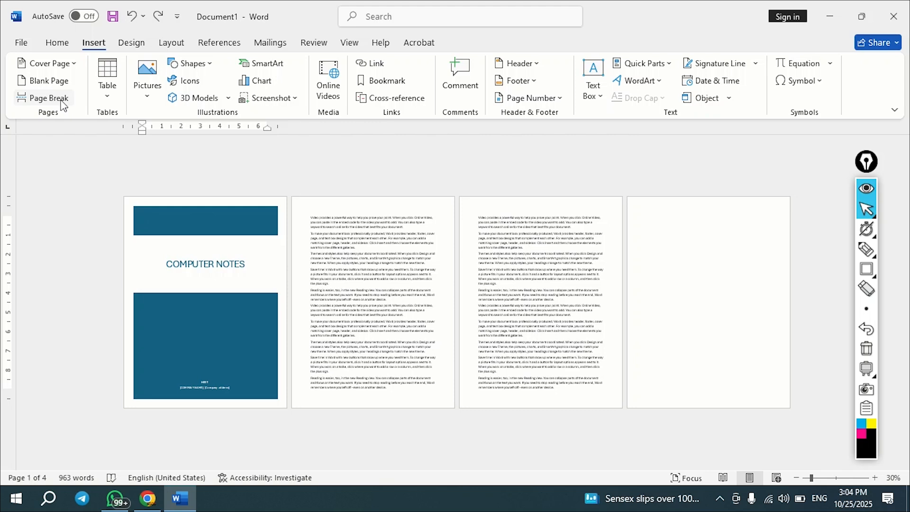
# Insert a page break after the second body paragraph, which ends with "want from the different galleries.".
pyautogui.click(439, 249)
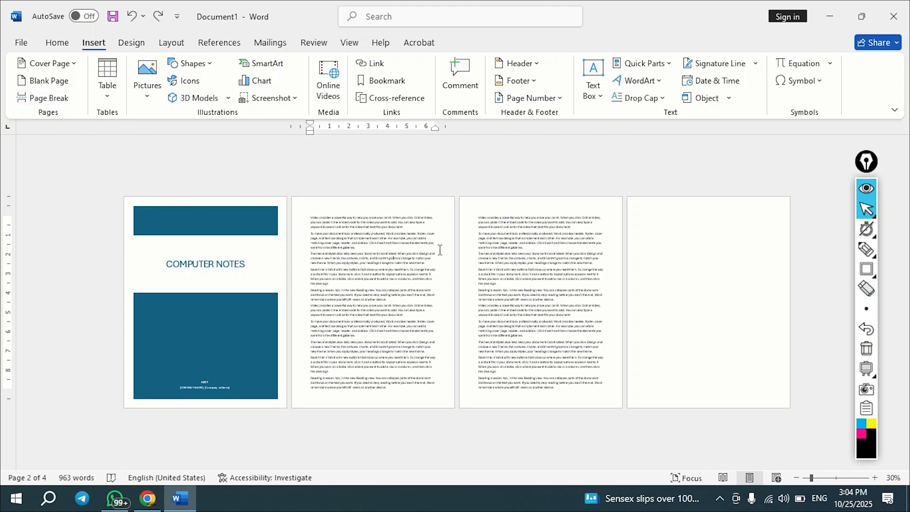
pyautogui.scroll(3, 417, 260)
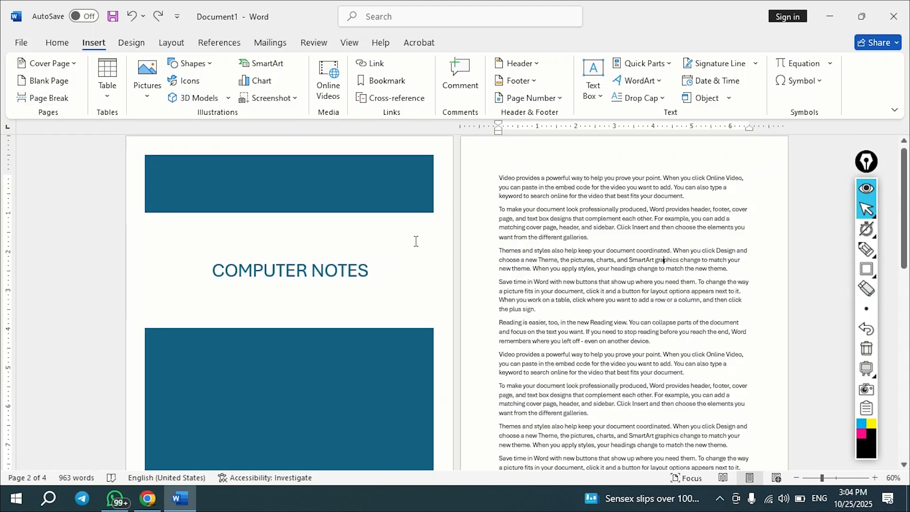
pyautogui.scroll(2, 648, 270)
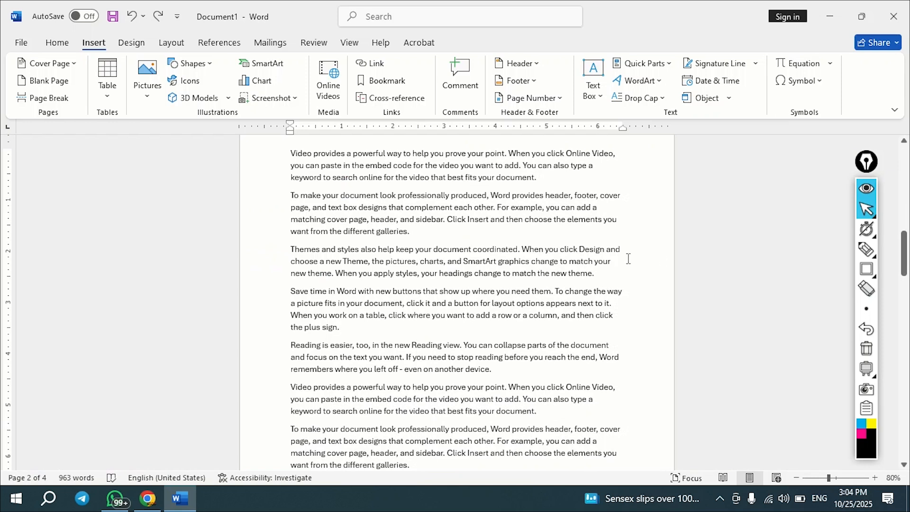
pyautogui.scroll(1, 616, 256)
pyautogui.scroll(-1, 598, 250)
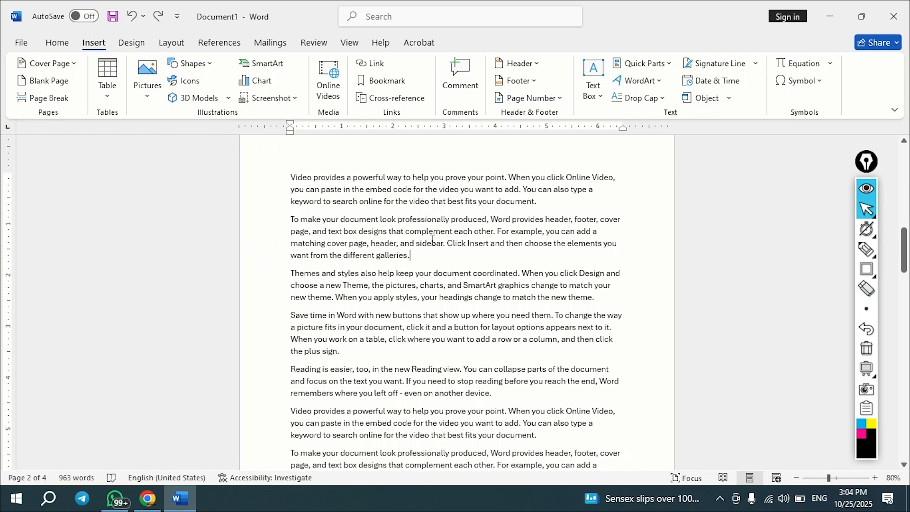
pyautogui.click(412, 253)
pyautogui.click(57, 103)
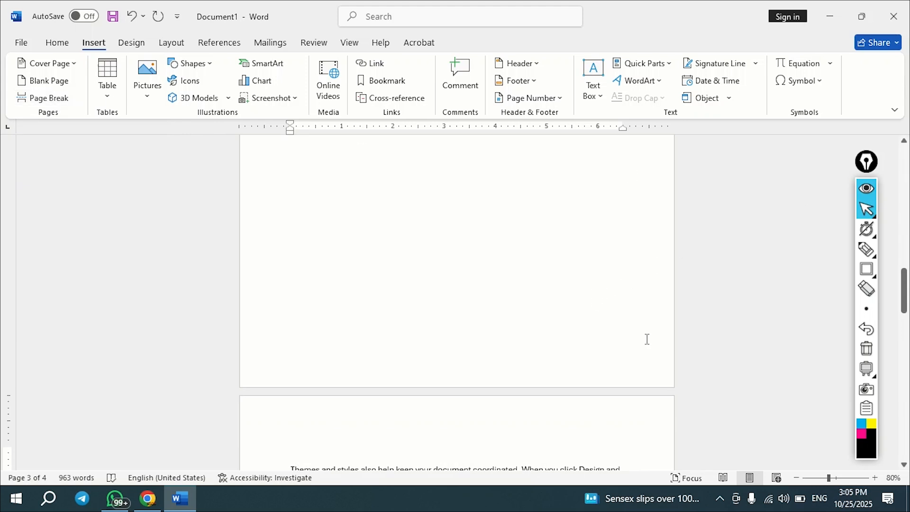
# Insert another page break on the third page after the "Save time in Word" paragraph ending with "the plus sign.".
pyautogui.keyDown('ctrl'); pyautogui.scroll(-7, 564, 298); pyautogui.keyUp('ctrl')
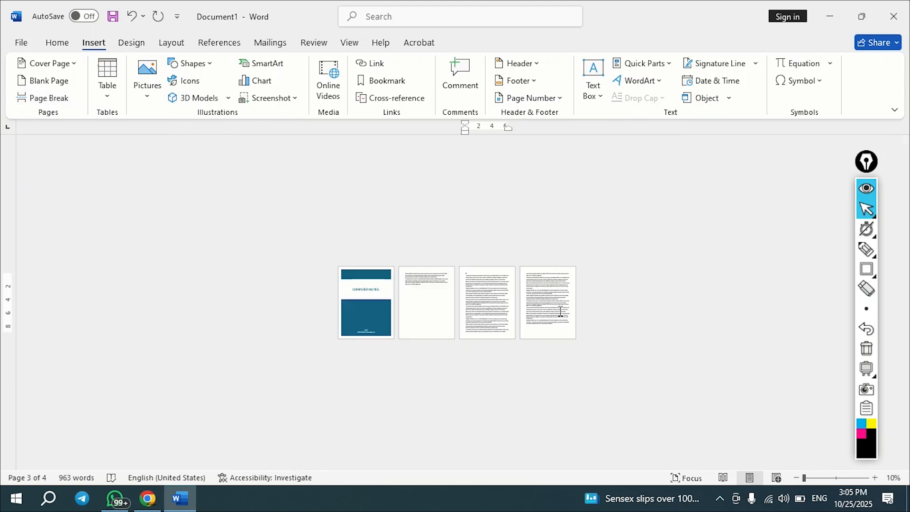
pyautogui.keyDown('ctrl'); pyautogui.scroll(3, 457, 296); pyautogui.keyUp('ctrl')
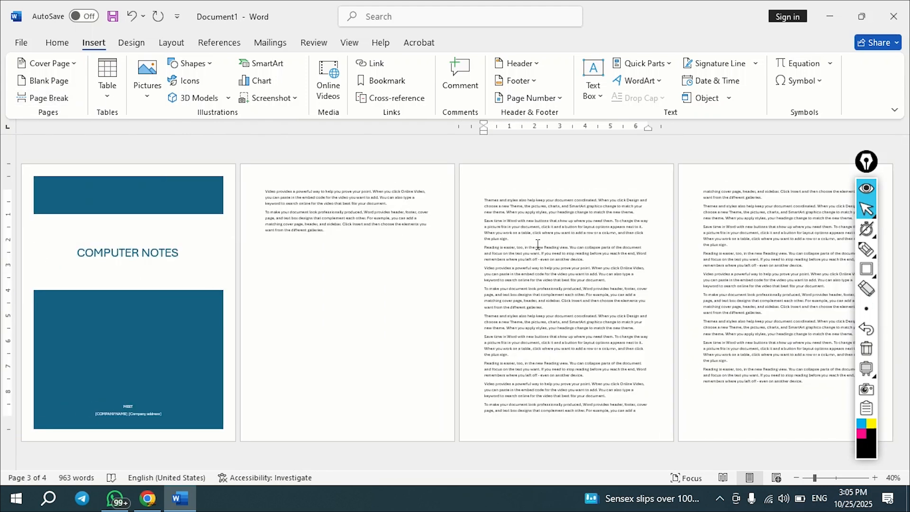
pyautogui.click(526, 239)
pyautogui.hotkey('ctrl', 'Return')
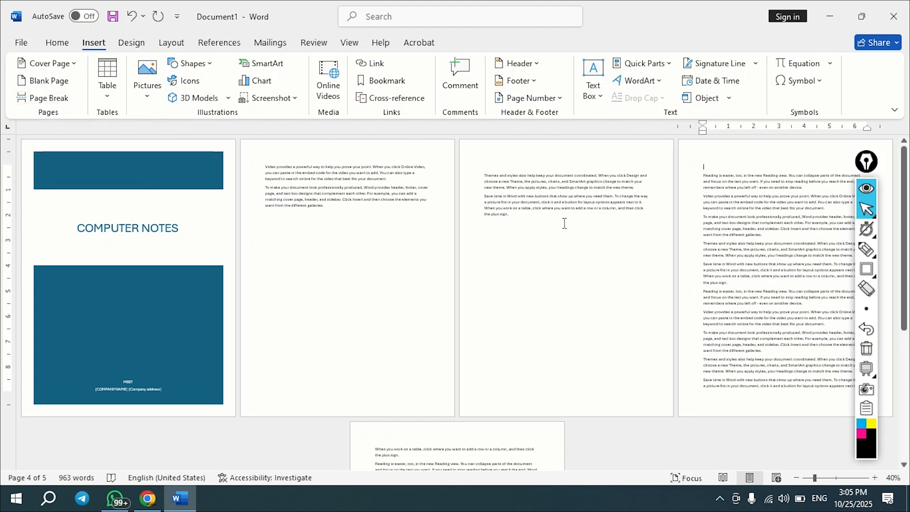
# Delete all text after the fourth page's first "Save time in Word" paragraph, through the end of the document.
pyautogui.click(817, 299)
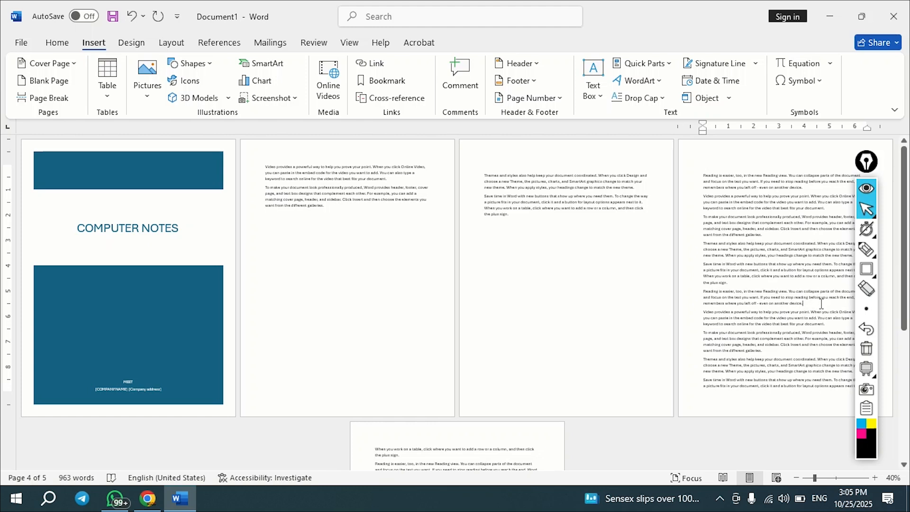
pyautogui.moveTo(701, 312); pyautogui.dragTo(769, 397)
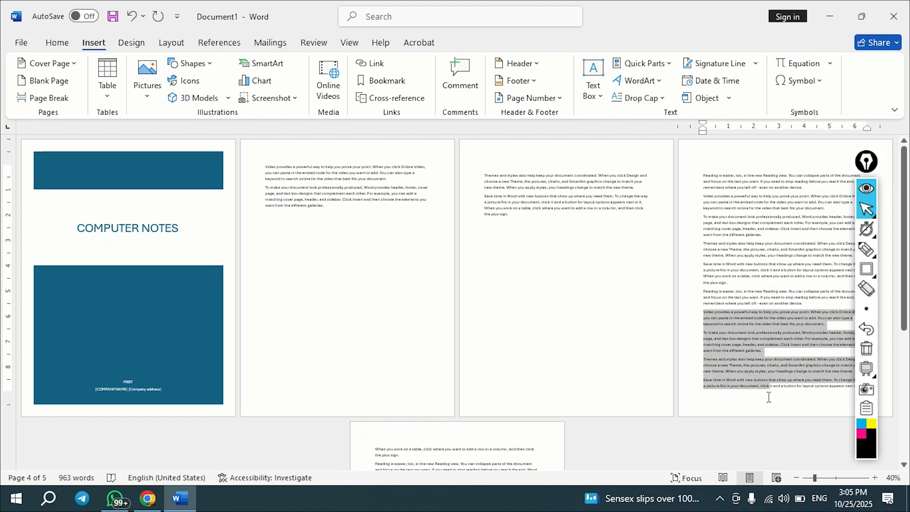
pyautogui.press('Delete')
pyautogui.moveTo(702, 316); pyautogui.dragTo(776, 387)
pyautogui.press('Delete')
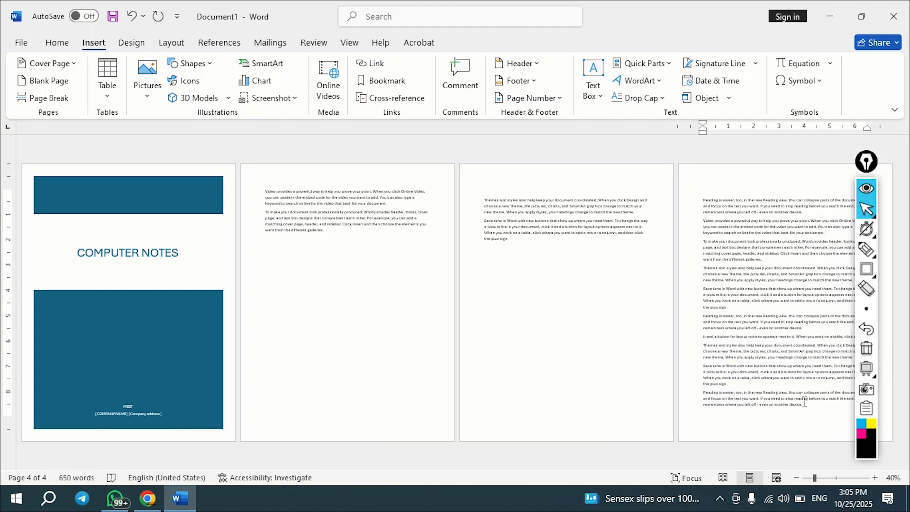
pyautogui.moveTo(703, 315); pyautogui.dragTo(819, 409)
pyautogui.press('Delete')
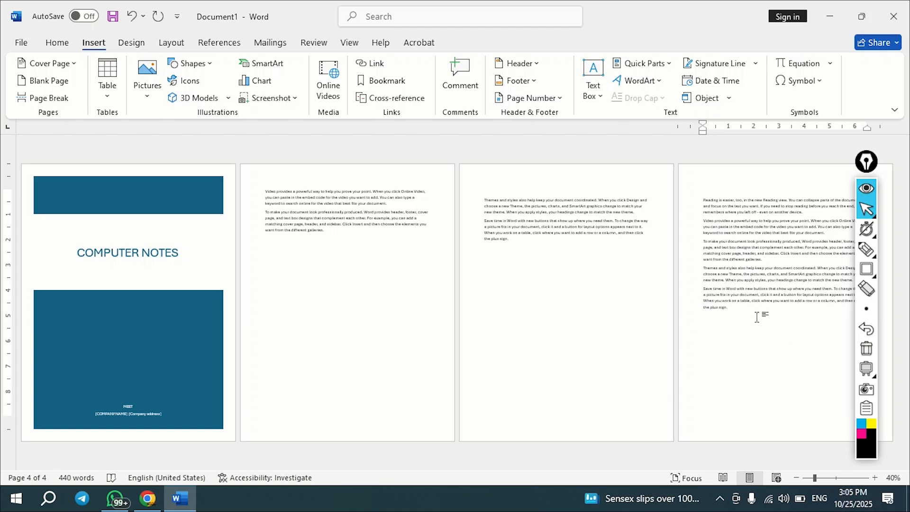
# Add an empty line below the document's final paragraph and insert a page break there to start a new page.
pyautogui.click(750, 308)
pyautogui.press('Return')
pyautogui.write('r')
pyautogui.keyDown('ctrl'); pyautogui.scroll(9, 747, 307); pyautogui.keyUp('ctrl')
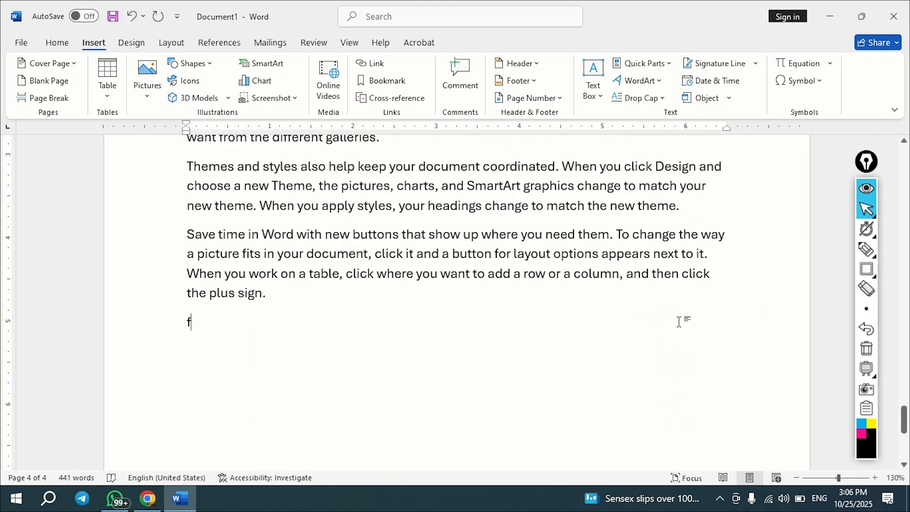
pyautogui.press('BackSpace')
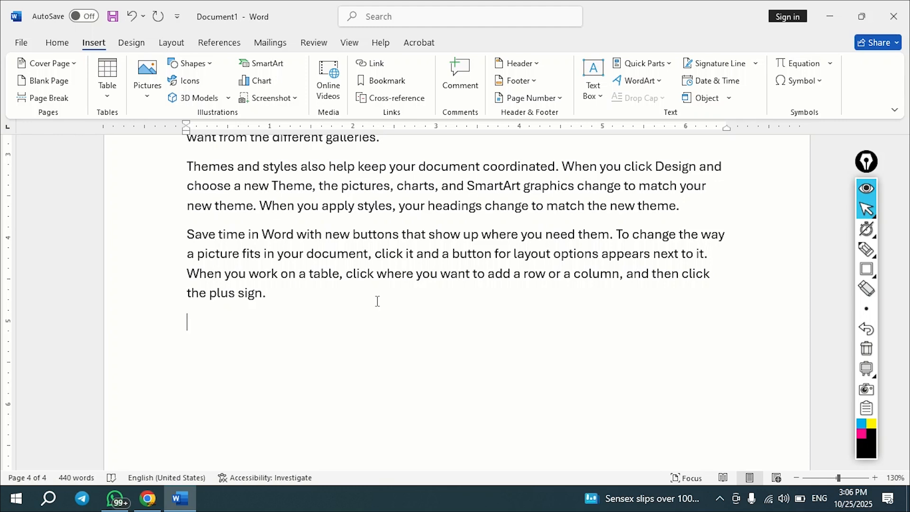
pyautogui.scroll(-5, 377, 301)
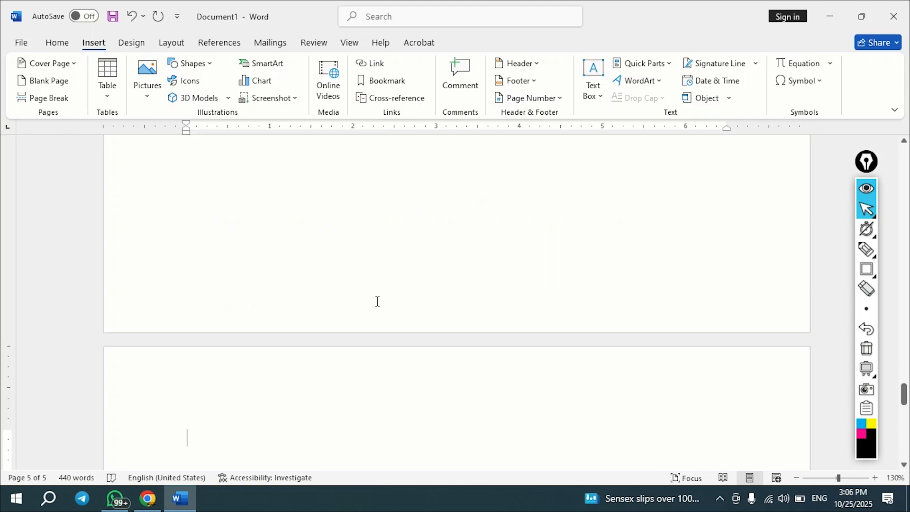